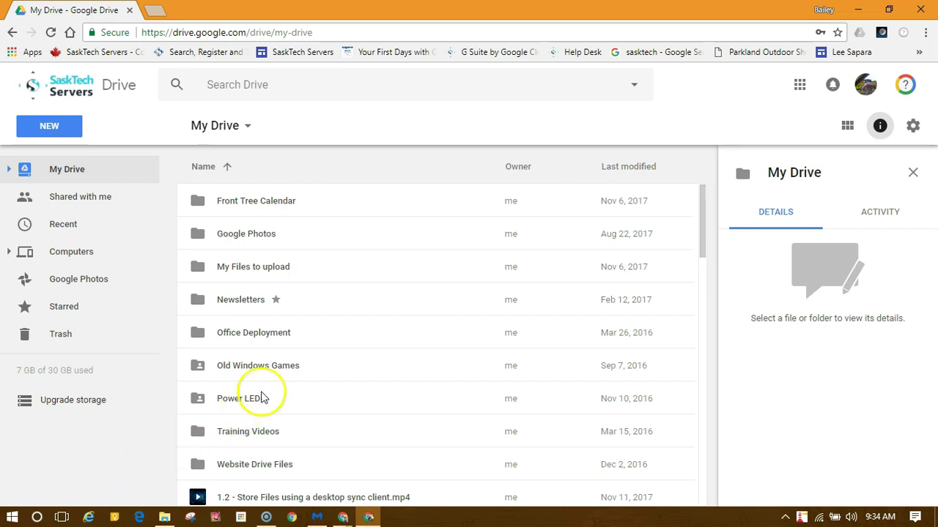
Start sharing the Newsletters folder with the collaborator's e-mail address, granting "Can organize, add, & edit" access.
right_click(307, 300)
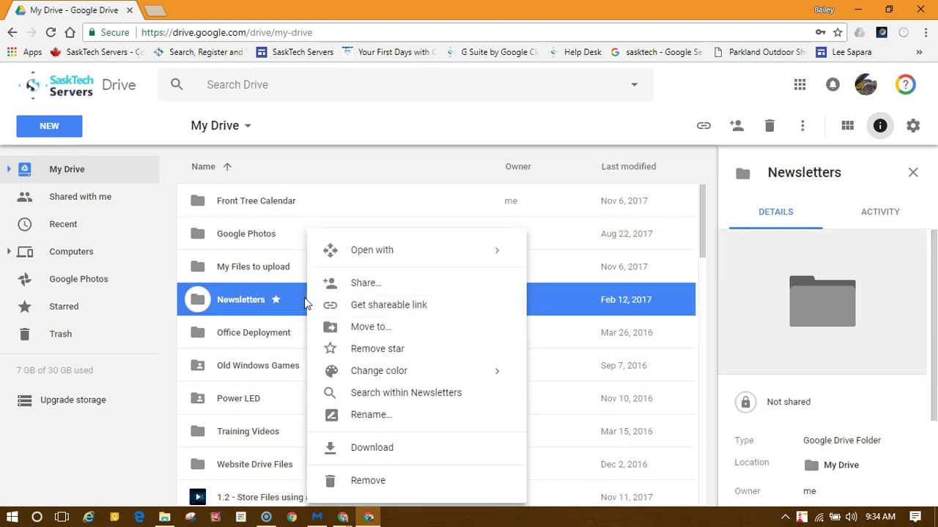
left_click(432, 294)
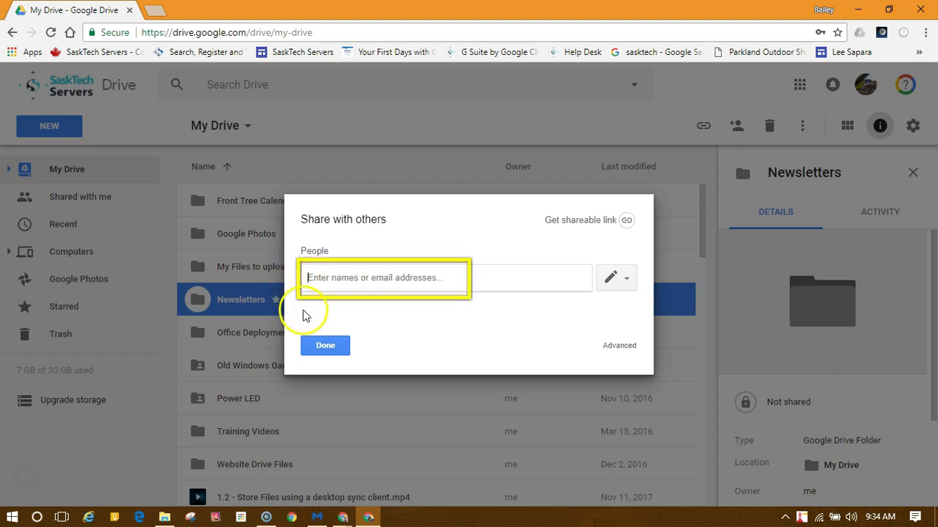
type("l")
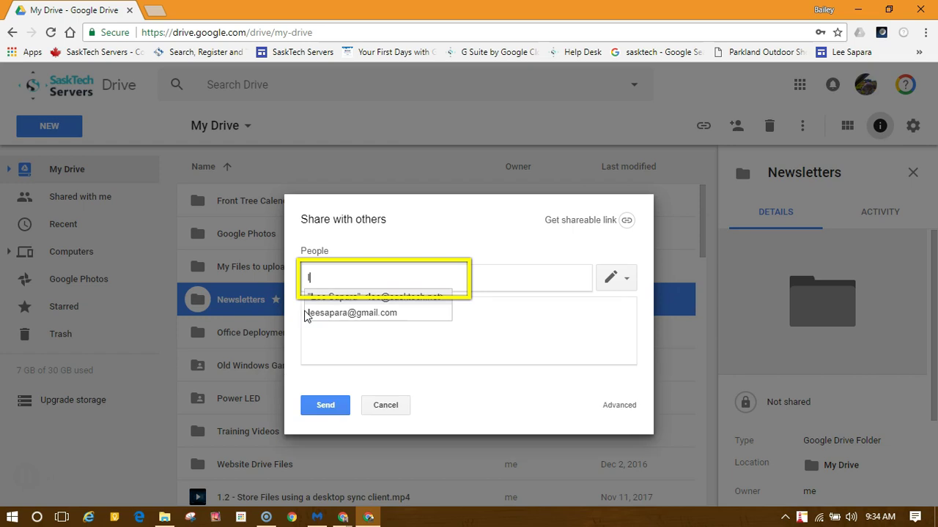
type("ee@")
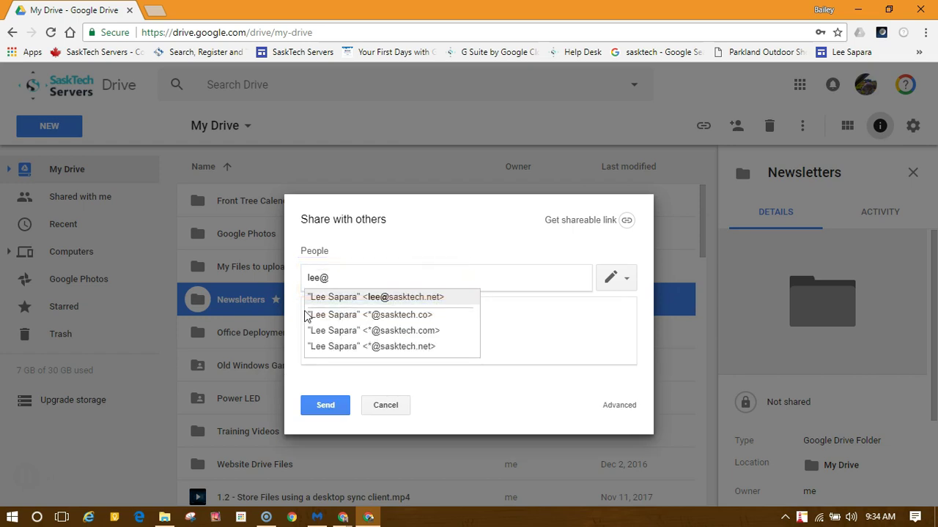
left_click(383, 302)
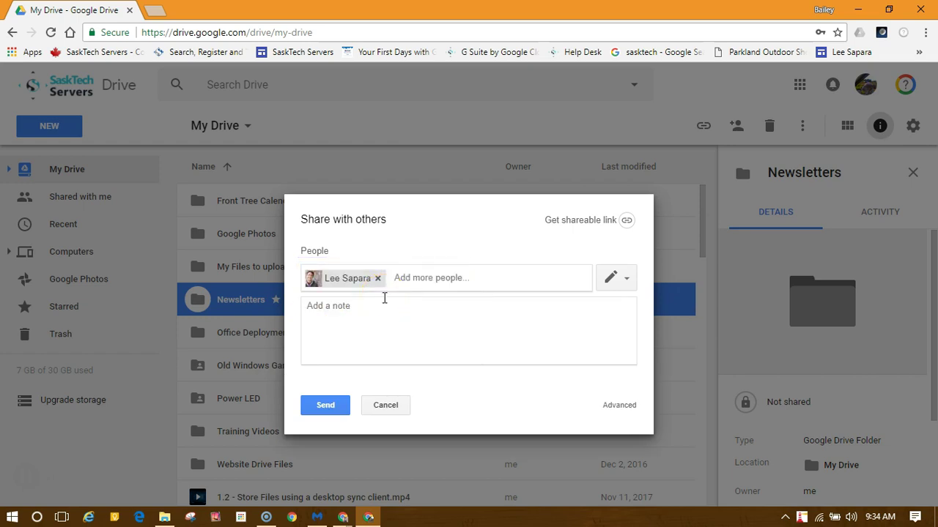
left_click(628, 279)
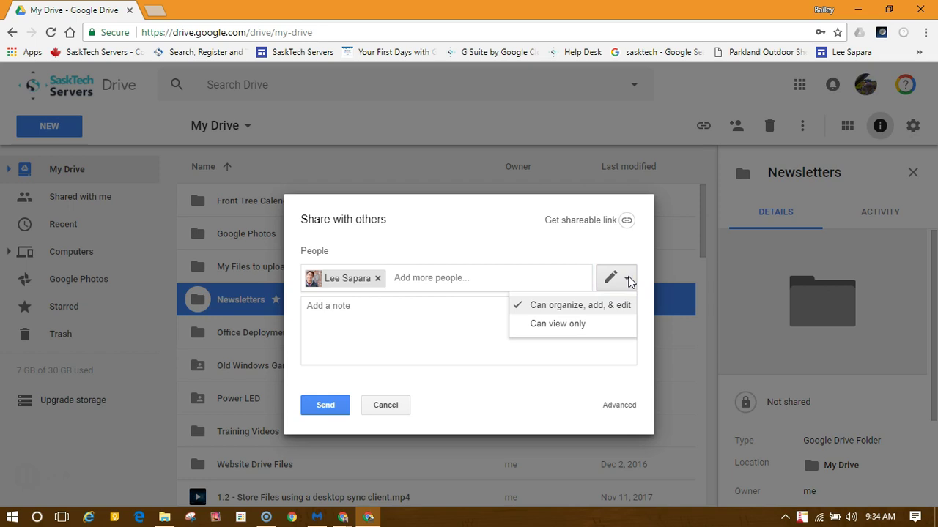
left_click(602, 308)
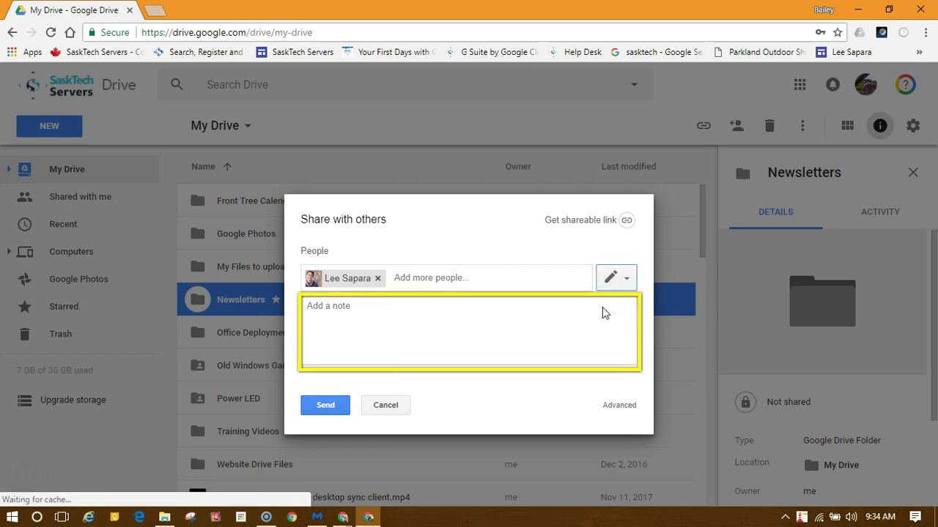
Add the note "Here is the newsletters folder" to the sharing invitation.
left_click(371, 309)
type("He")
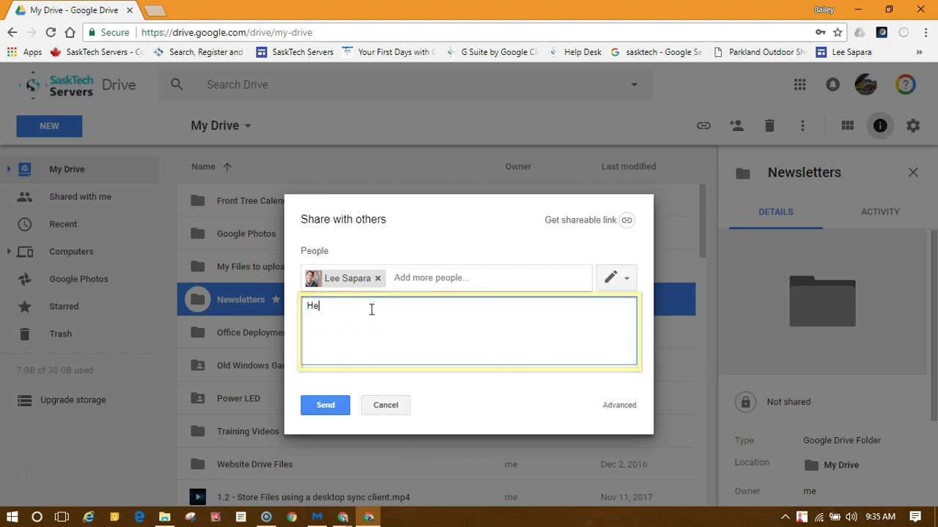
type("re are the newsletters folder")
left_click(614, 413)
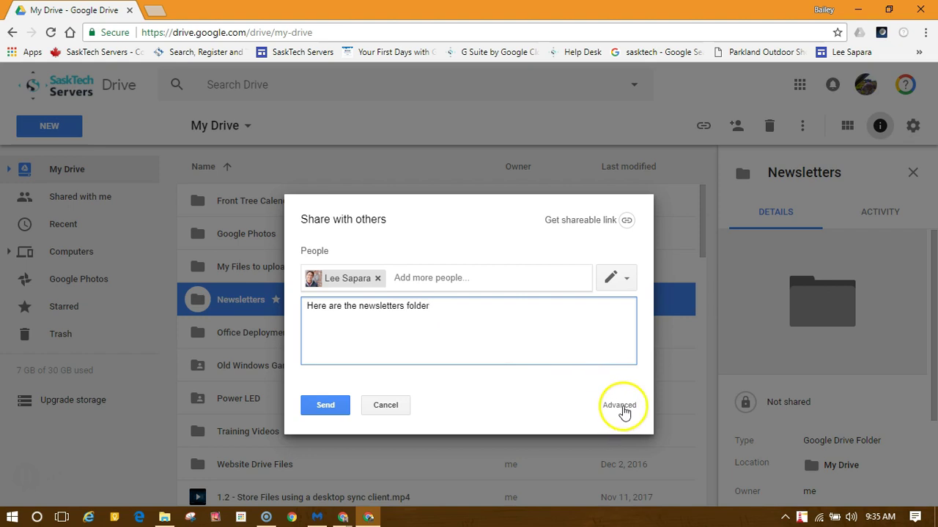
double_click(335, 306)
type("is")
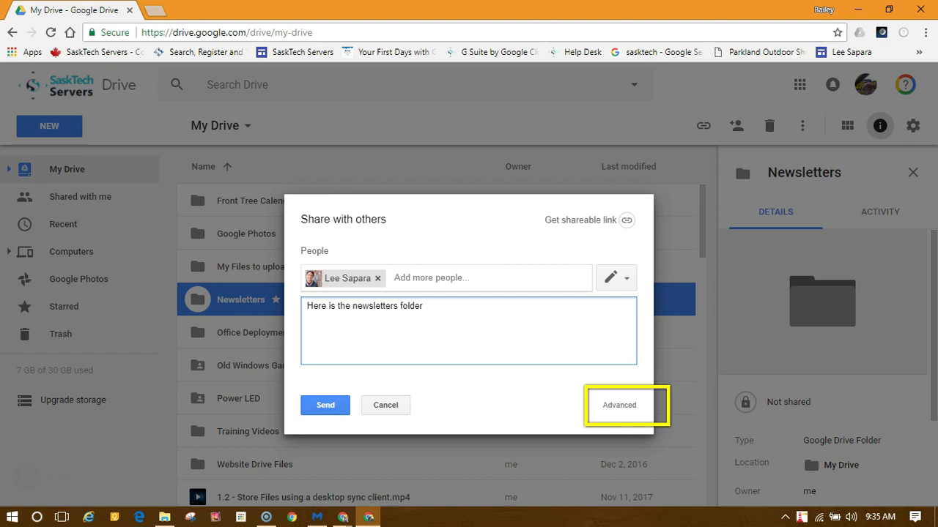
In the advanced sharing settings, set link sharing to "On - Anyone with the link" with "Can view only" access and save it.
left_click(621, 406)
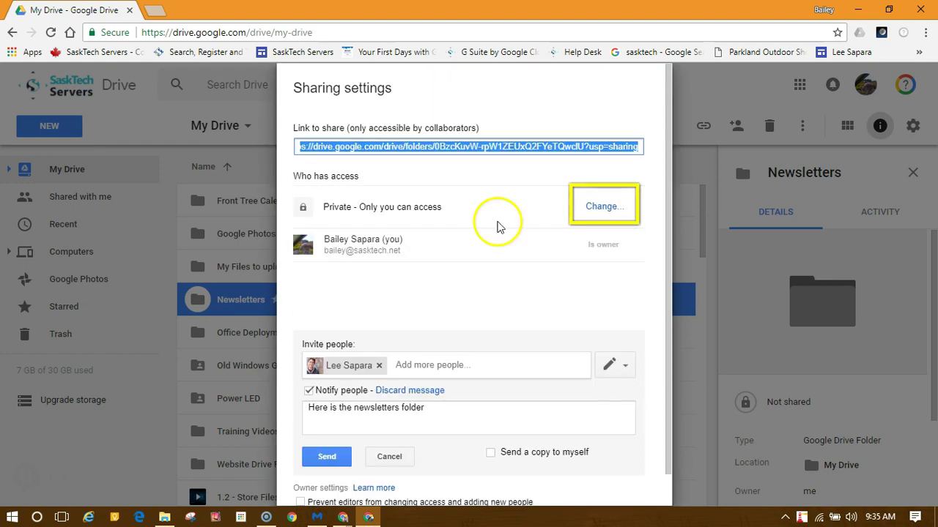
left_click(603, 208)
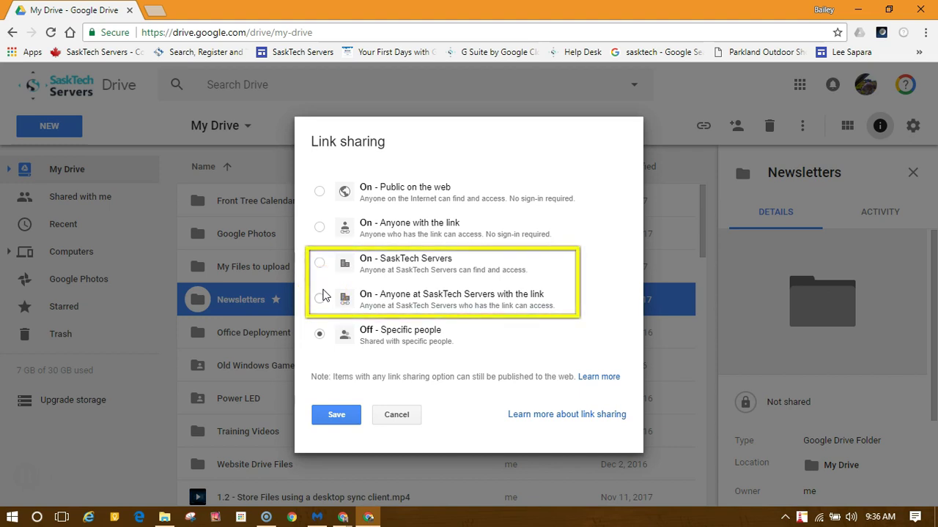
left_click(321, 228)
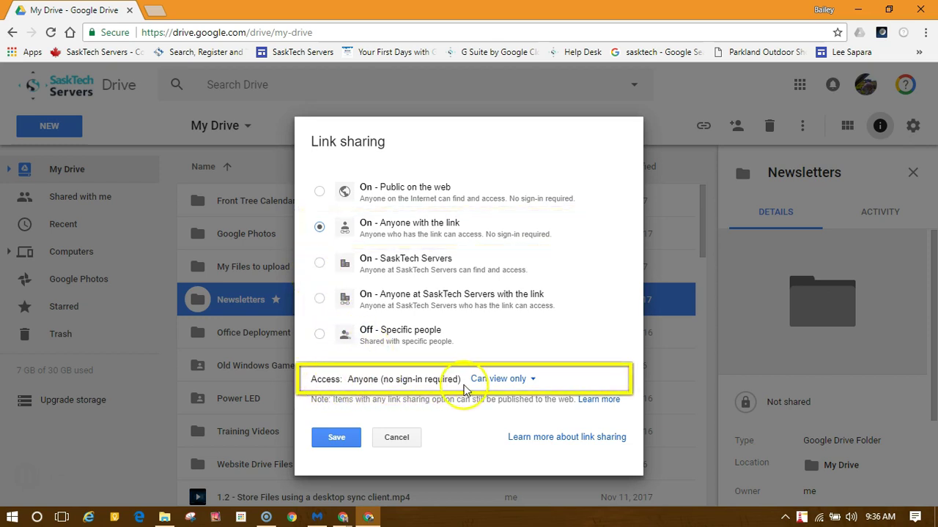
left_click(513, 382)
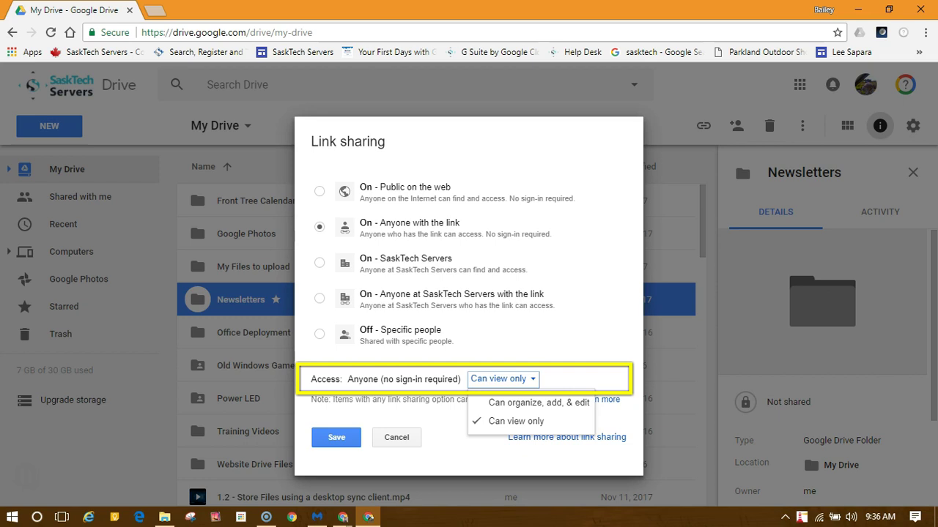
left_click(515, 421)
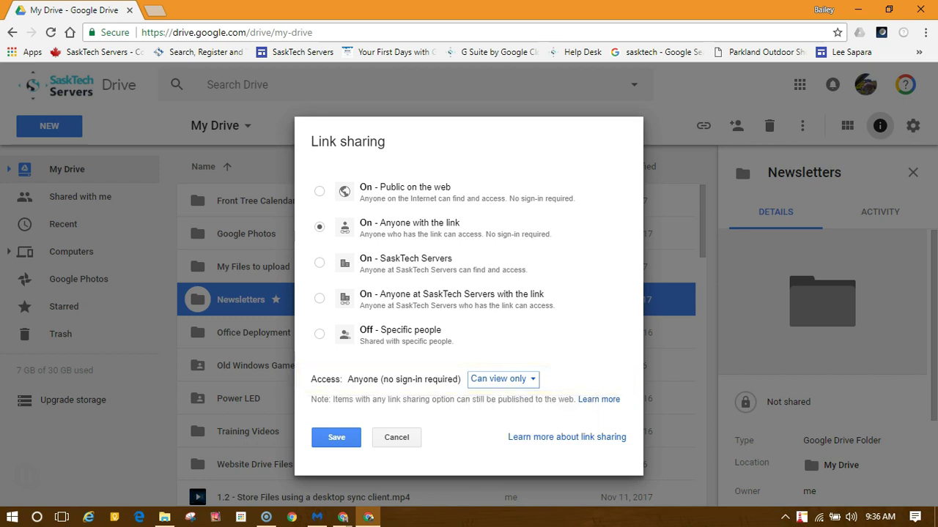
left_click(340, 440)
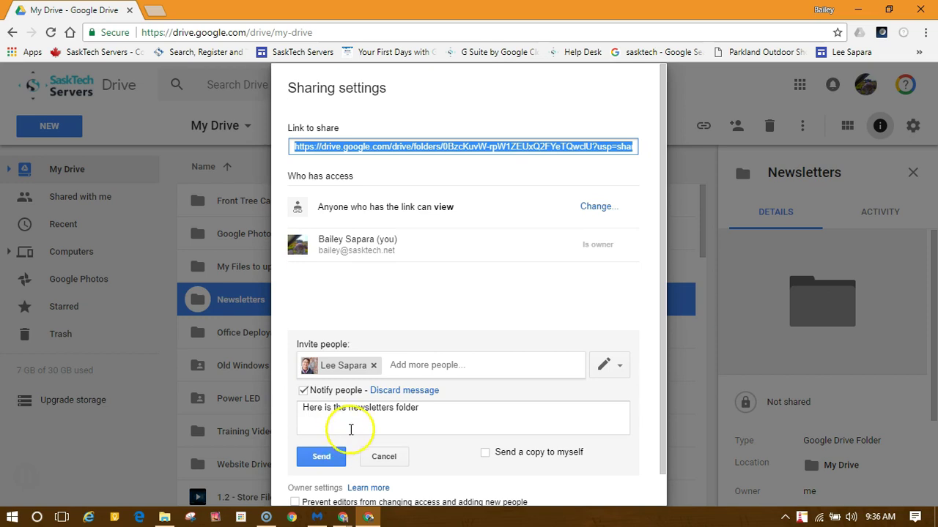
Send the folder invitation with the option to send a copy to myself enabled.
scroll(343, 429, "down", 1)
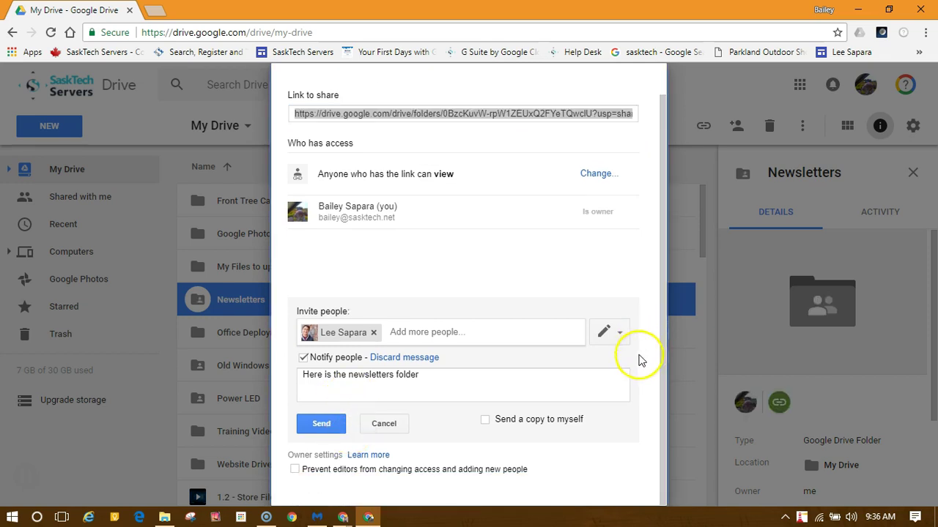
left_click(486, 421)
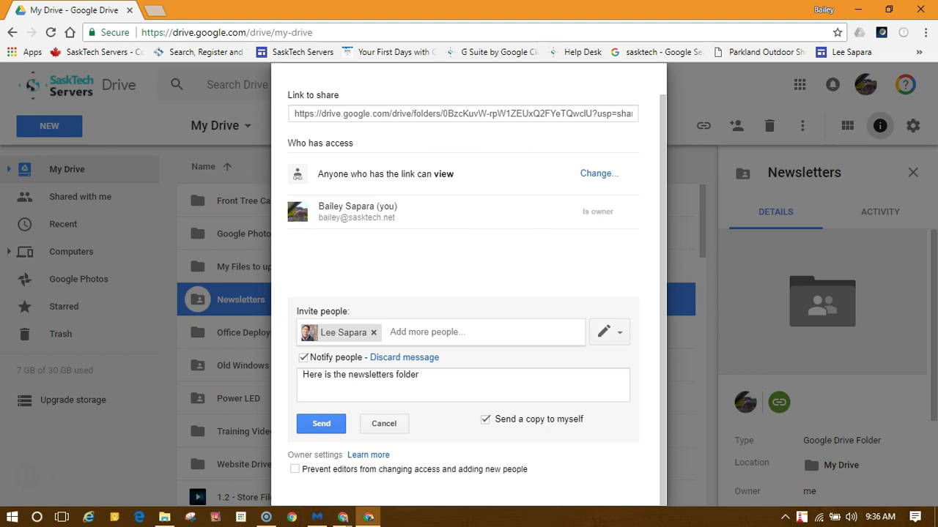
left_click(321, 423)
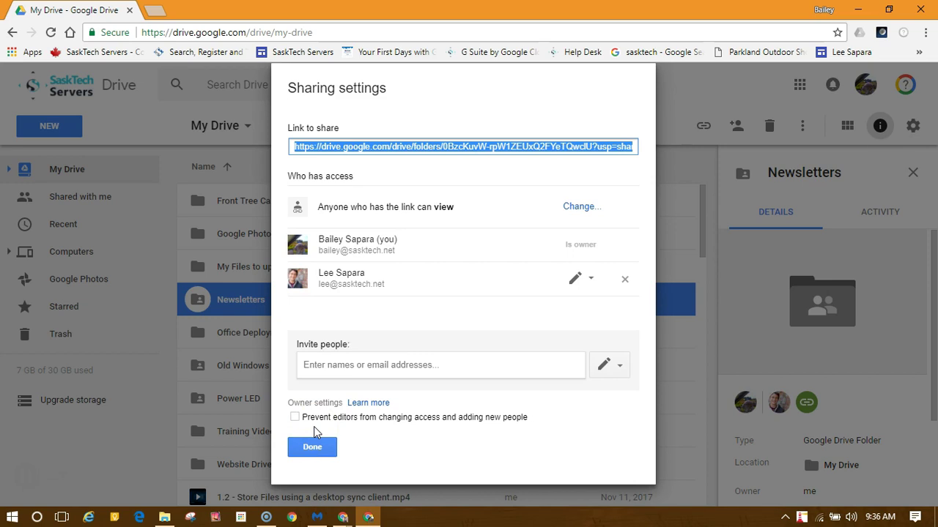
Try a 30-day access expiration for the invited collaborator and cancel the expiration.
left_click(590, 282)
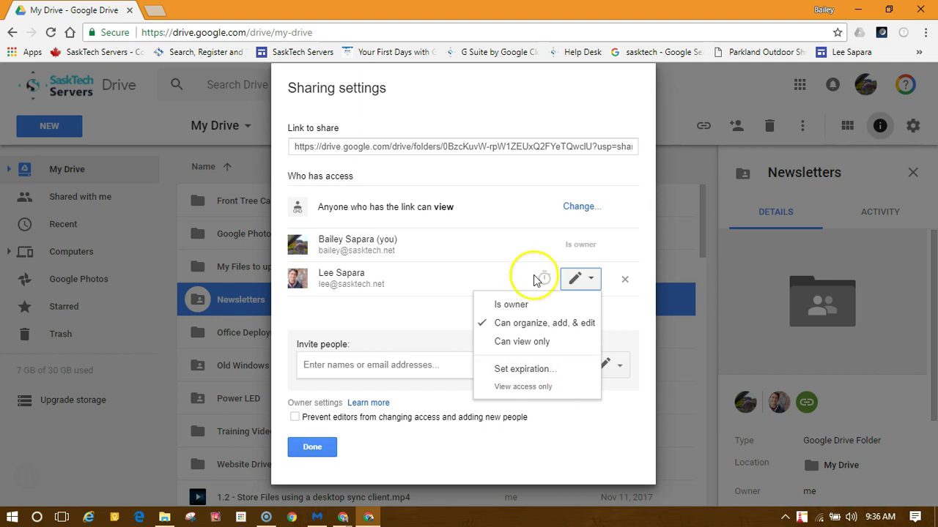
left_click(544, 283)
left_click(544, 283)
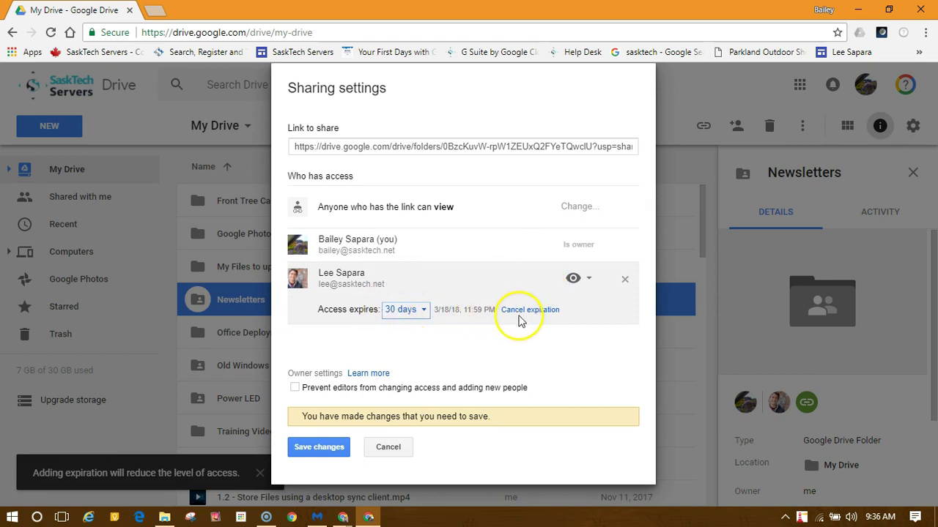
left_click(533, 310)
left_click(534, 312)
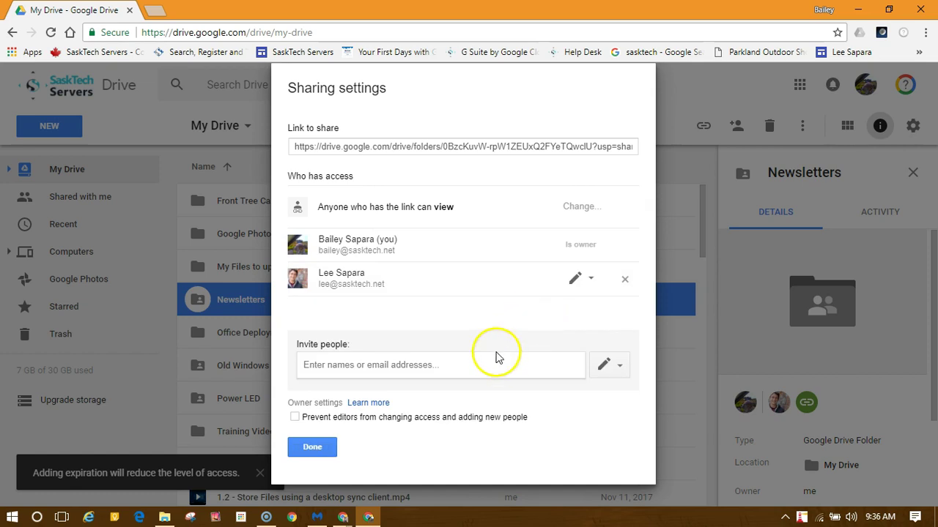
Finish and close the Newsletters folder's sharing settings.
left_click(304, 449)
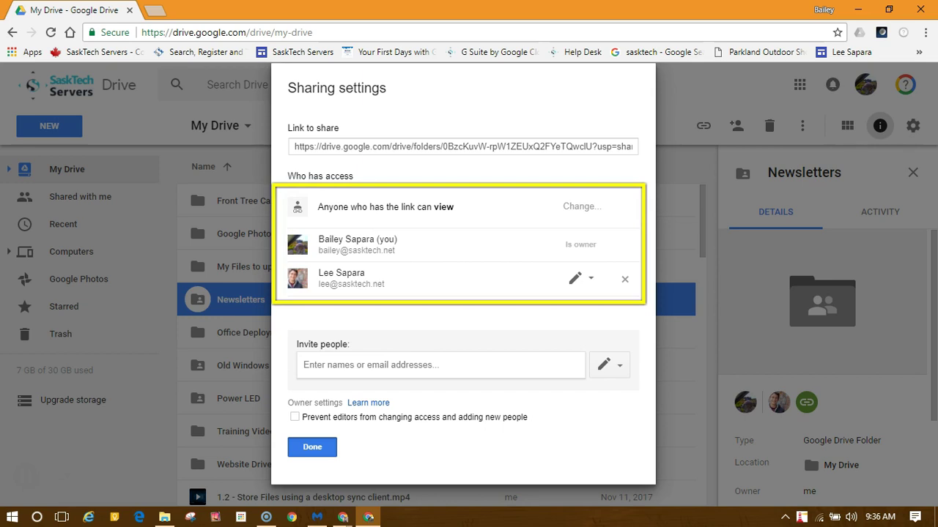
left_click(307, 447)
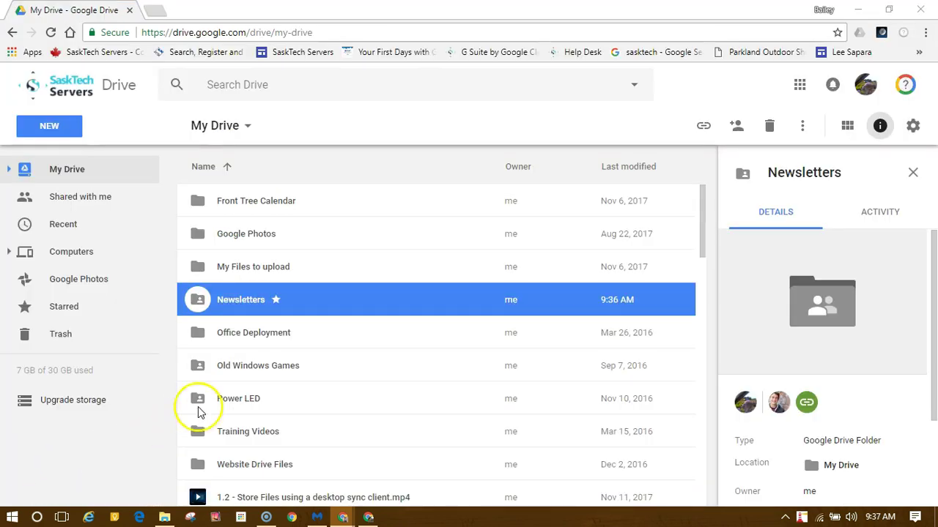
Remove the invited collaborator in the Newsletters folder's advanced sharing settings, save the changes and close the settings.
right_click(296, 304)
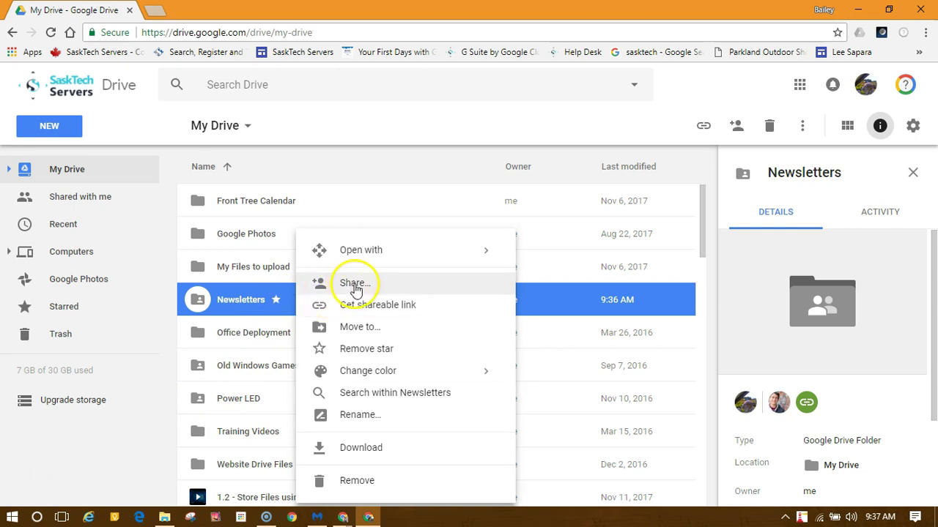
left_click(357, 284)
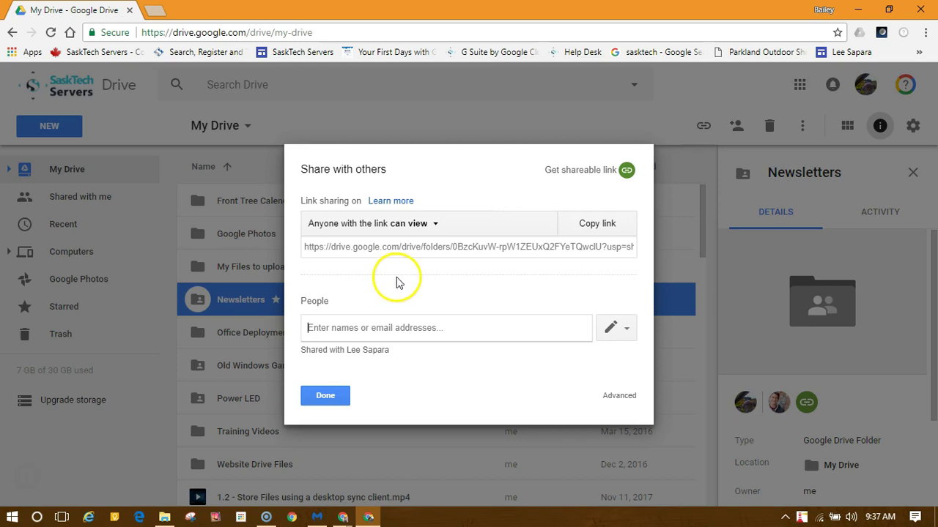
left_click(619, 396)
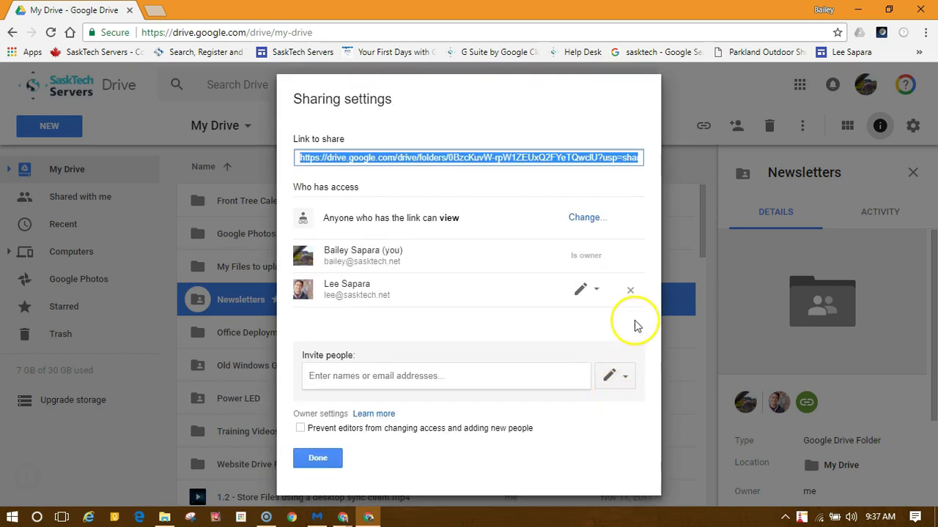
left_click(631, 292)
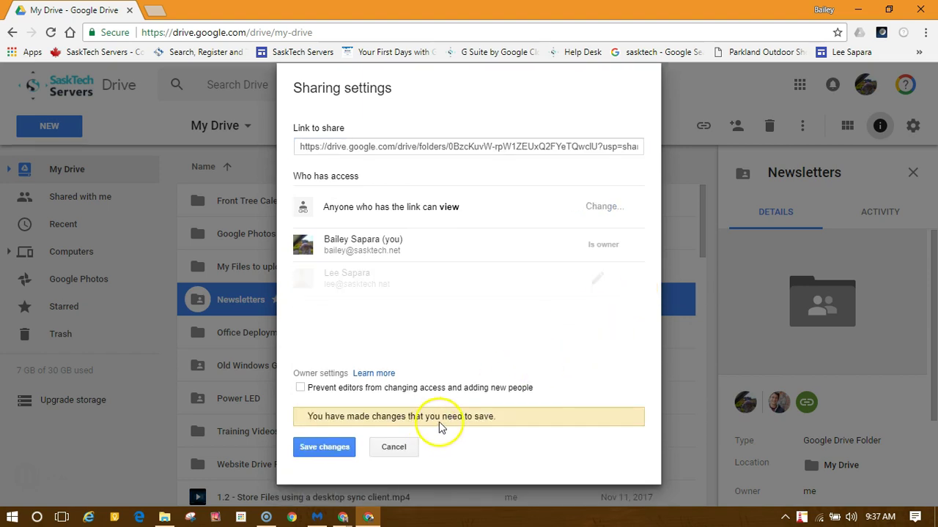
left_click(329, 449)
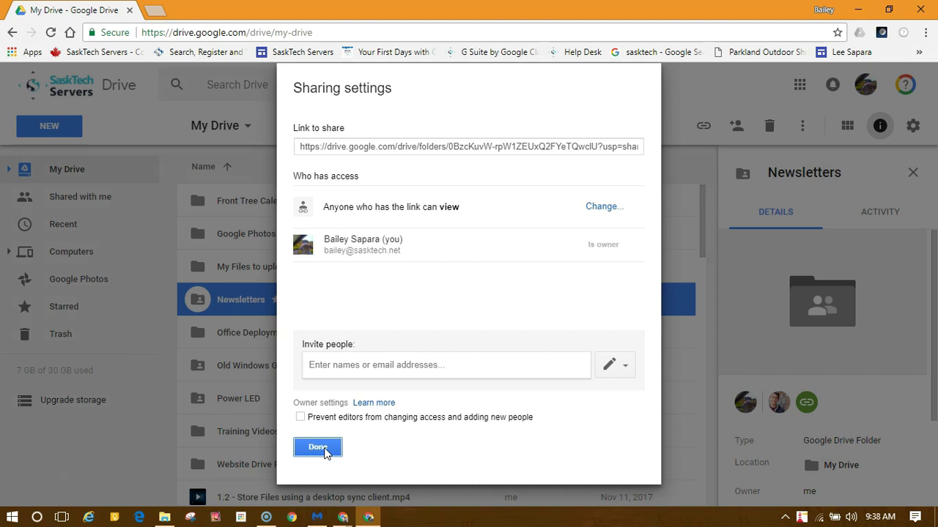
left_click(318, 448)
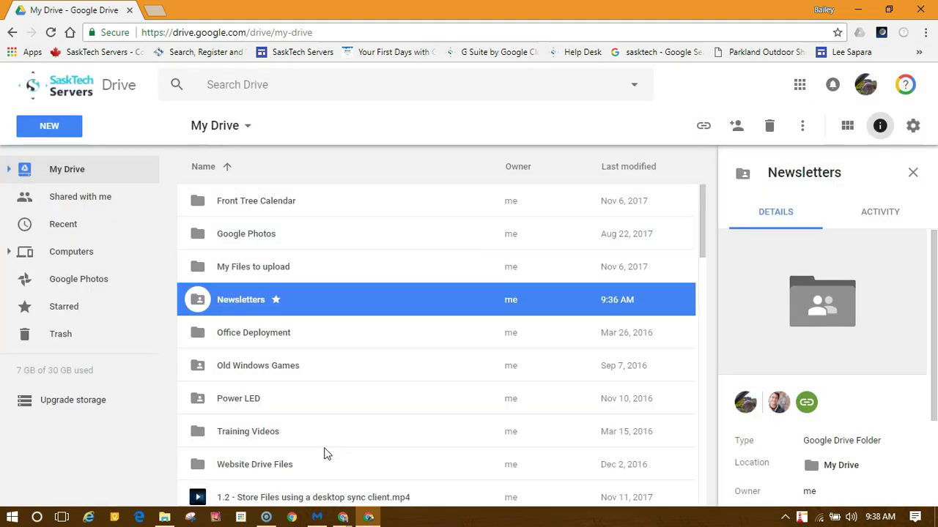